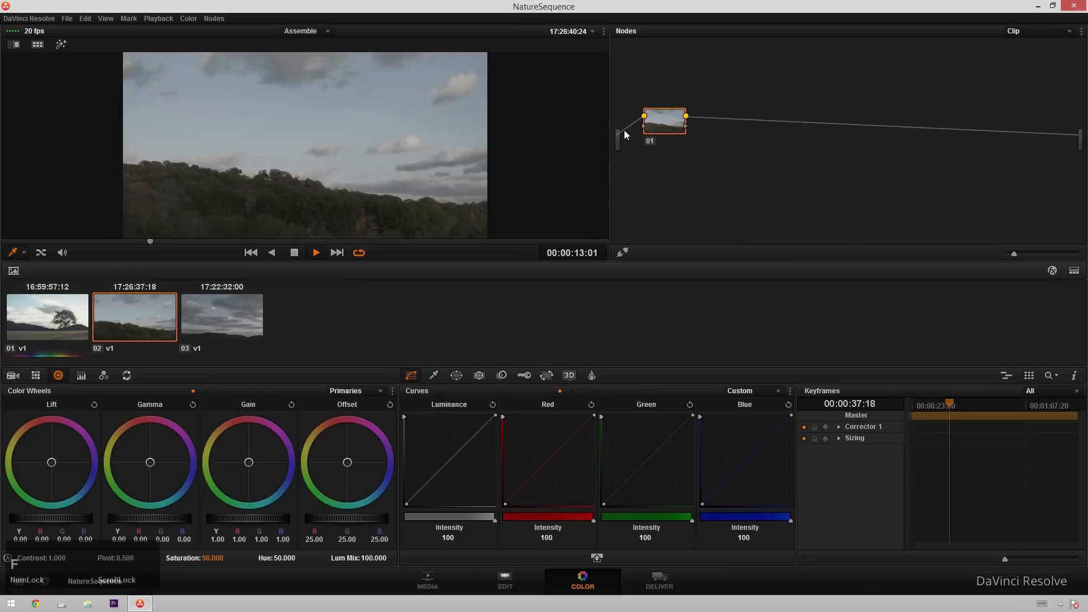
# Move the playhead near the clip's start and raise the first node's saturation to 100.
pyautogui.click(109, 246)
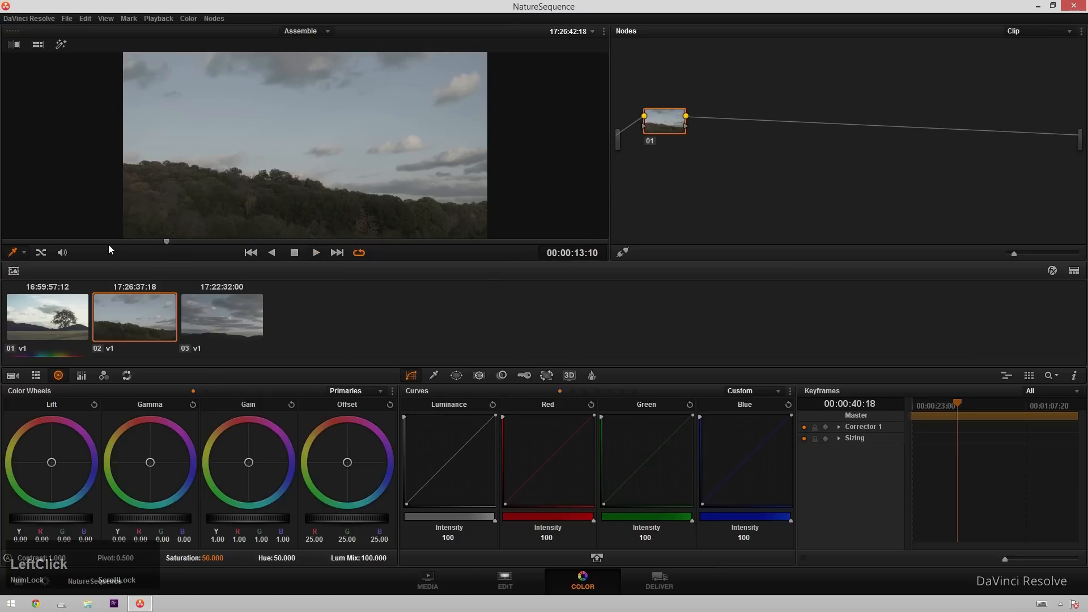
pyautogui.click(38, 242)
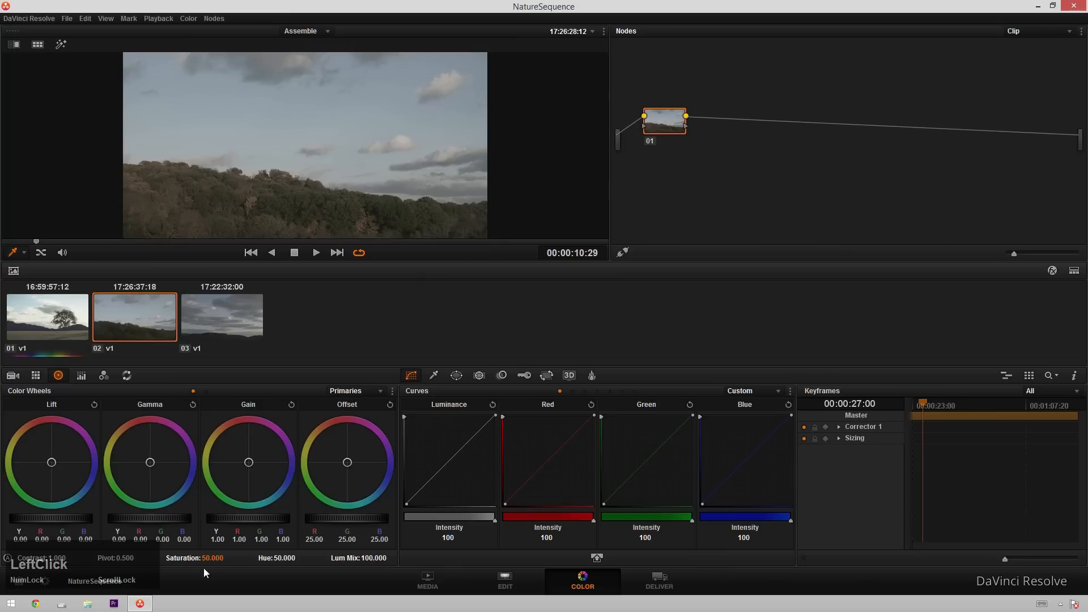
pyautogui.moveTo(218, 560); pyautogui.dragTo(303, 560)
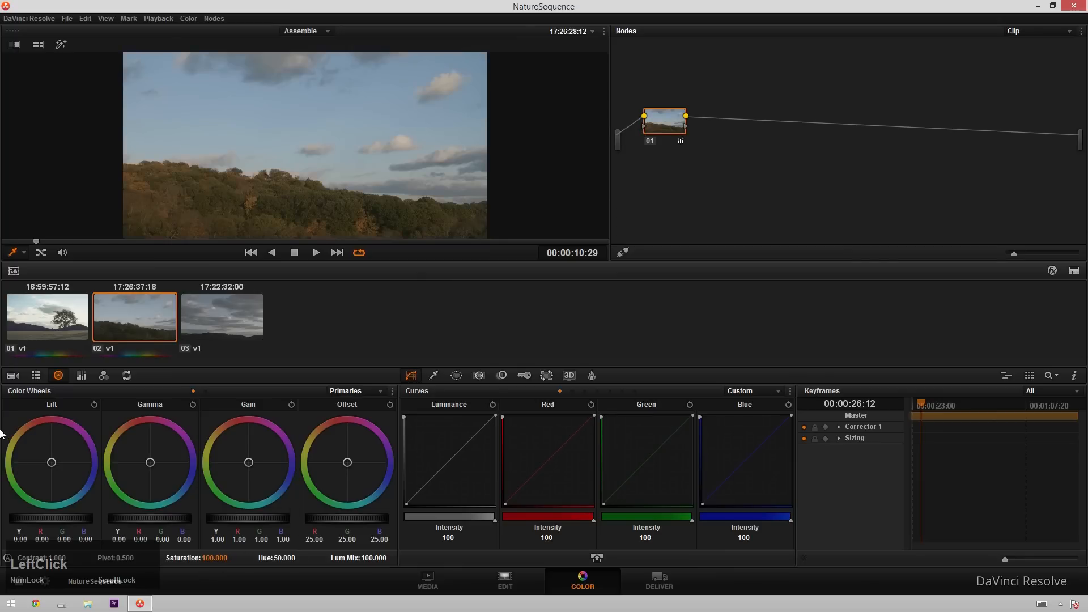
# Lower the lift master to -0.02 and raise the gain master to 1.30.
pyautogui.moveTo(63, 517); pyautogui.dragTo(43, 522)
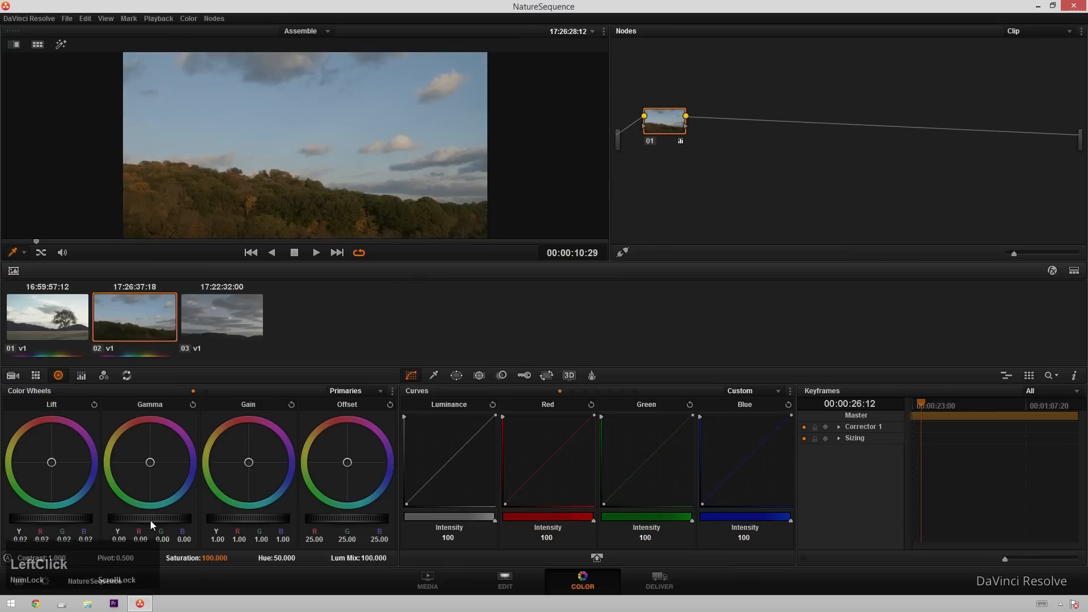
pyautogui.moveTo(273, 518); pyautogui.dragTo(393, 512)
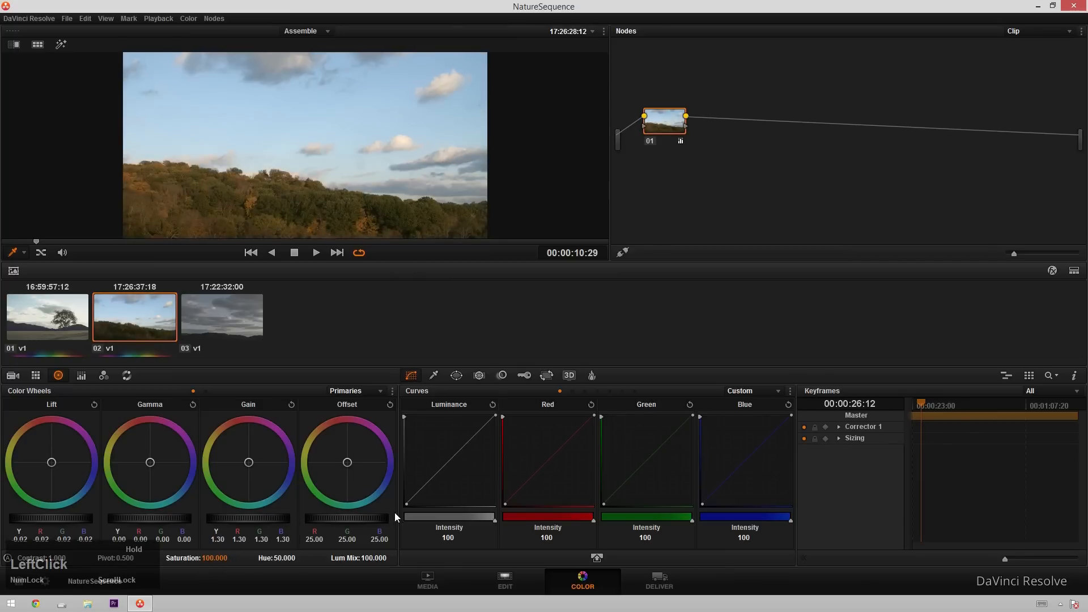
pyautogui.hotkey('alt', 'f')
pyautogui.hotkey('alt', 'f')
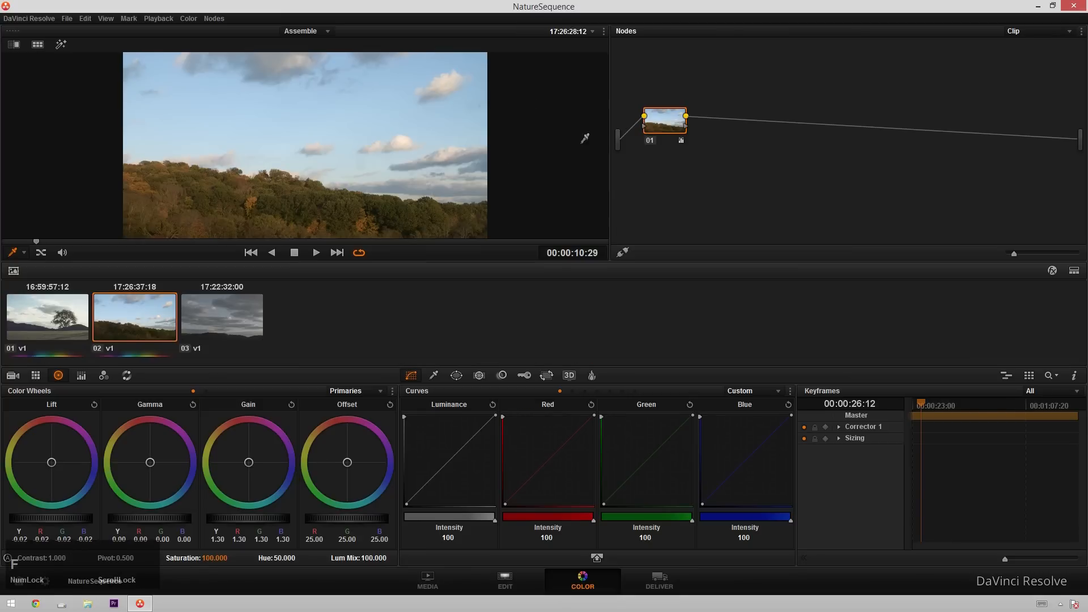
# Add a second serial corrector node after node 01.
pyautogui.click(662, 128)
pyautogui.hotkey('alt', 's')
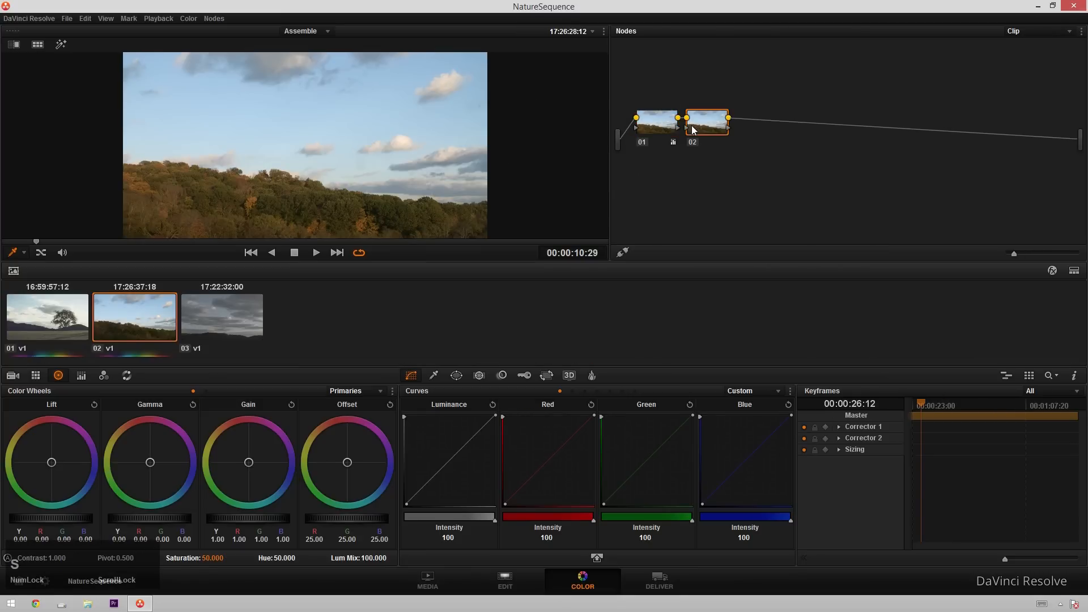
pyautogui.moveTo(702, 133); pyautogui.dragTo(699, 127)
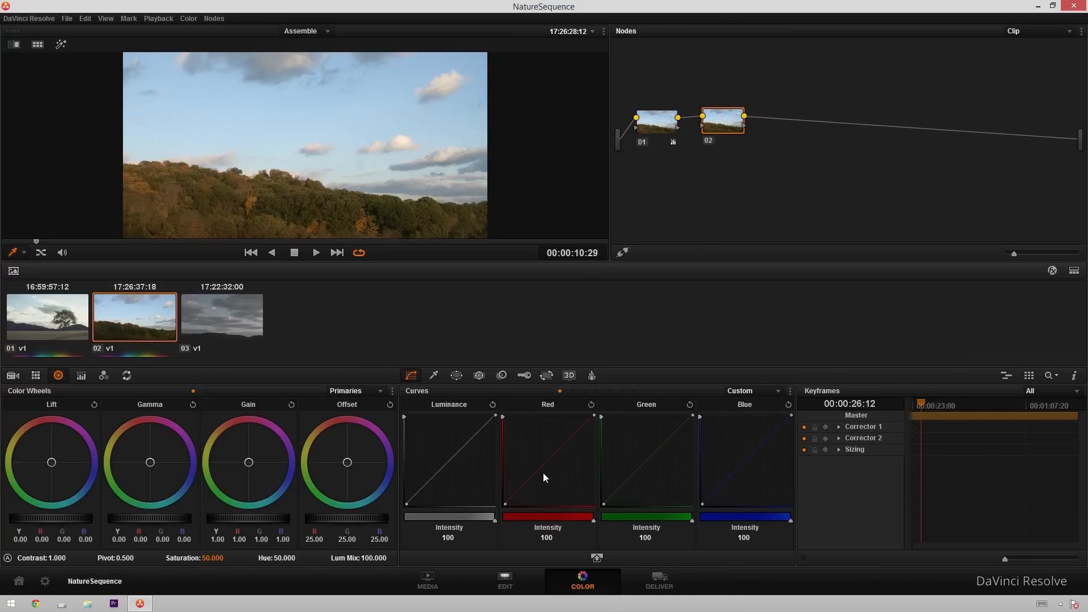
# In the expanded curves, bend the Red, Green and Blue custom curves into S-curves on node 02.
pyautogui.click(596, 558)
pyautogui.moveTo(450, 462); pyautogui.dragTo(460, 472)
pyautogui.moveTo(541, 386); pyautogui.dragTo(536, 377)
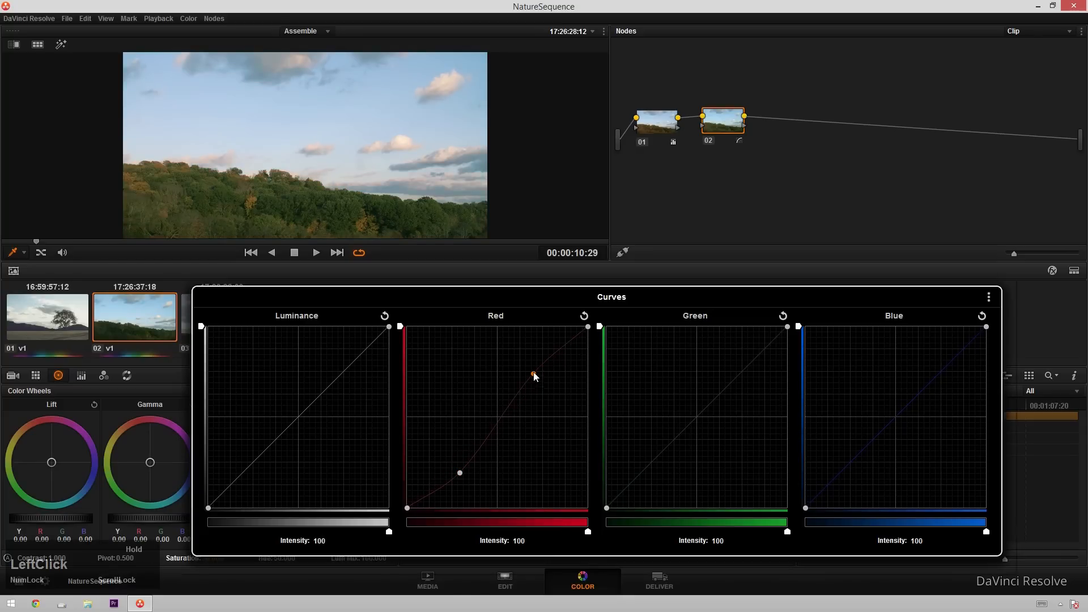
pyautogui.moveTo(650, 464); pyautogui.dragTo(660, 475)
pyautogui.moveTo(721, 383); pyautogui.dragTo(724, 373)
pyautogui.moveTo(851, 458); pyautogui.dragTo(837, 452)
pyautogui.moveTo(939, 369); pyautogui.dragTo(937, 370)
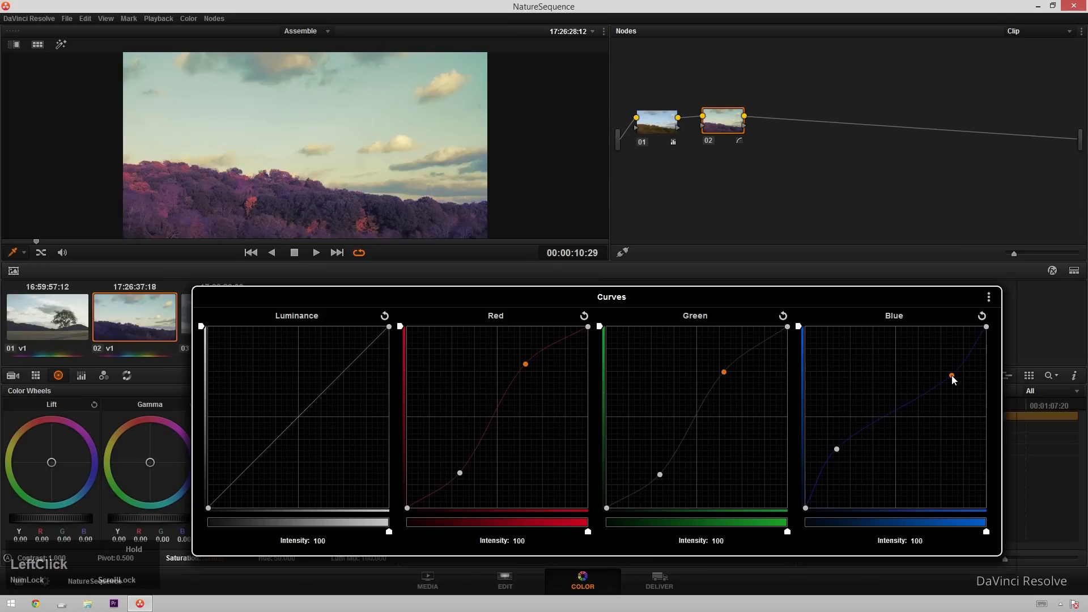
pyautogui.click(836, 449)
pyautogui.click(951, 376)
pyautogui.press('Escape')
# Enlarge the viewer, play the clip, and set node 02's hue to 8.400.
pyautogui.hotkey('alt', 'f')
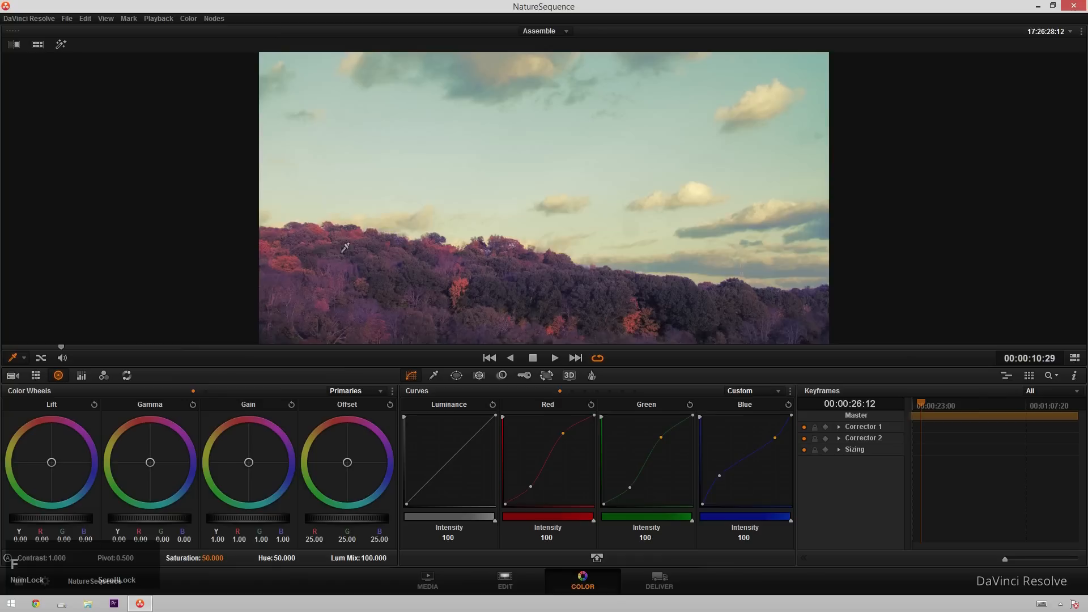
pyautogui.press('space')
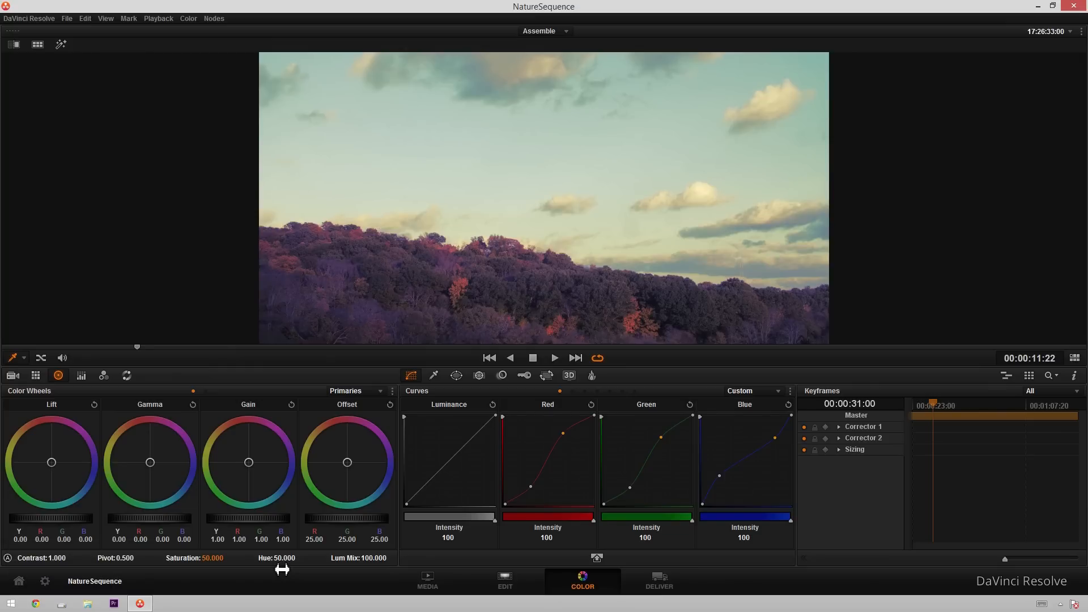
pyautogui.moveTo(281, 569); pyautogui.dragTo(323, 570)
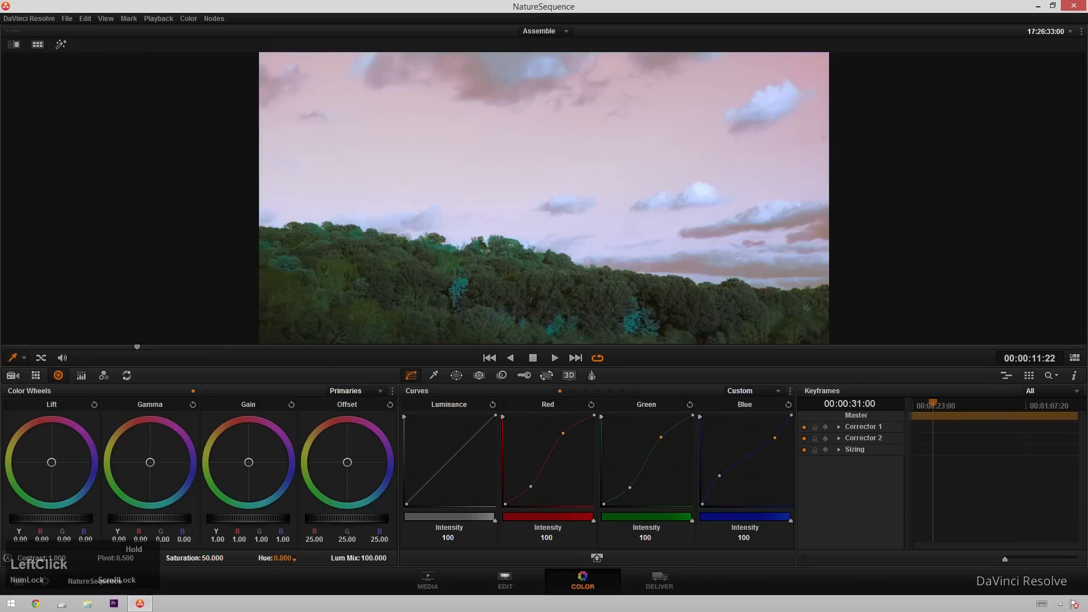
pyautogui.moveTo(286, 558); pyautogui.dragTo(278, 559)
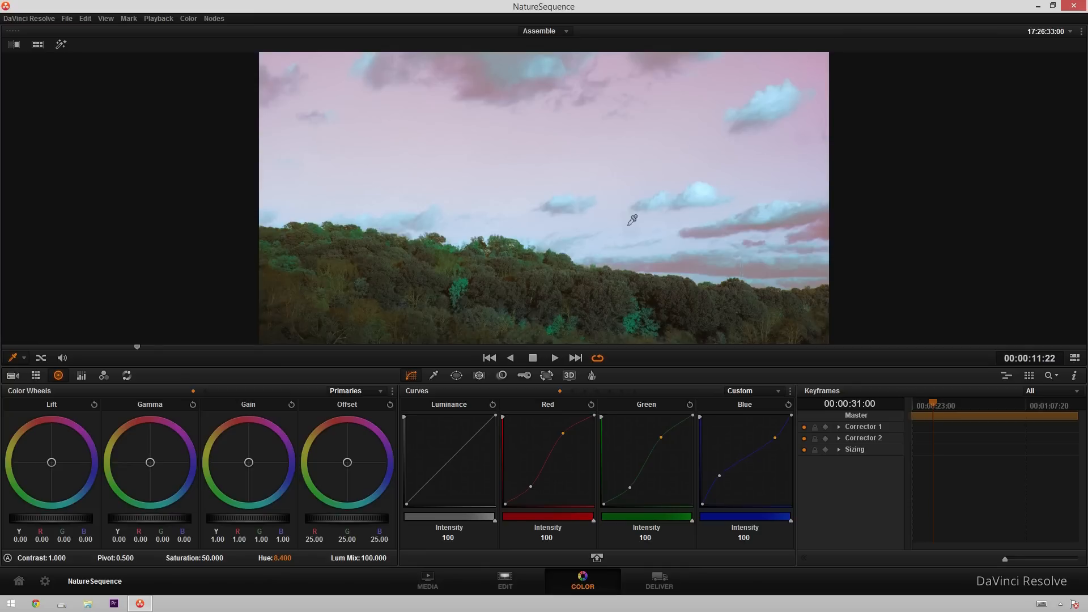
# Add a third serial node after node 02, then a parallel node alongside it.
pyautogui.hotkey('alt', 'f')
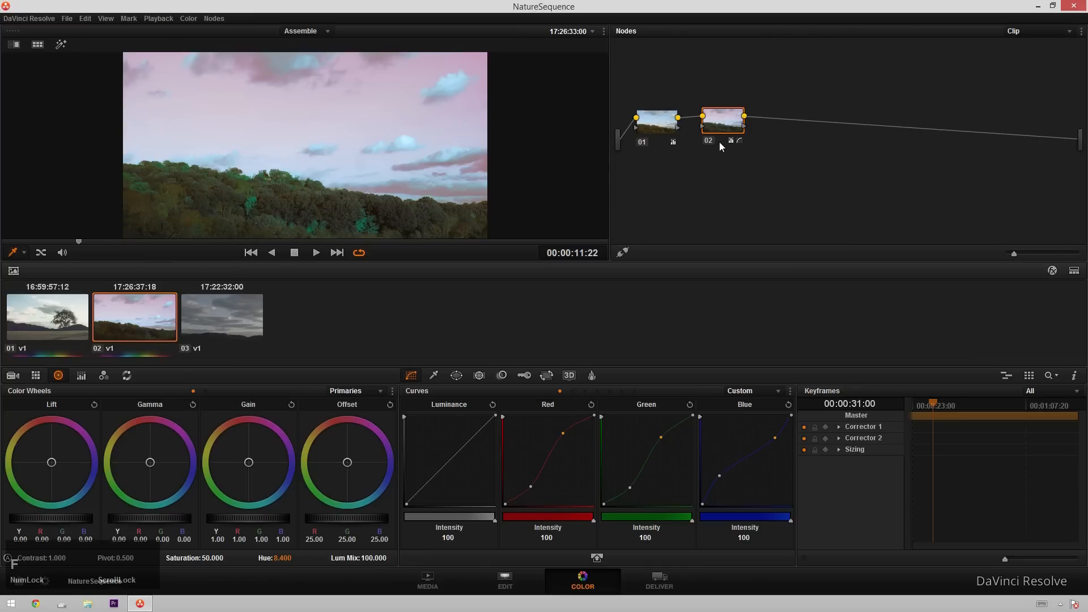
pyautogui.click(721, 117)
pyautogui.moveTo(729, 122); pyautogui.dragTo(737, 122)
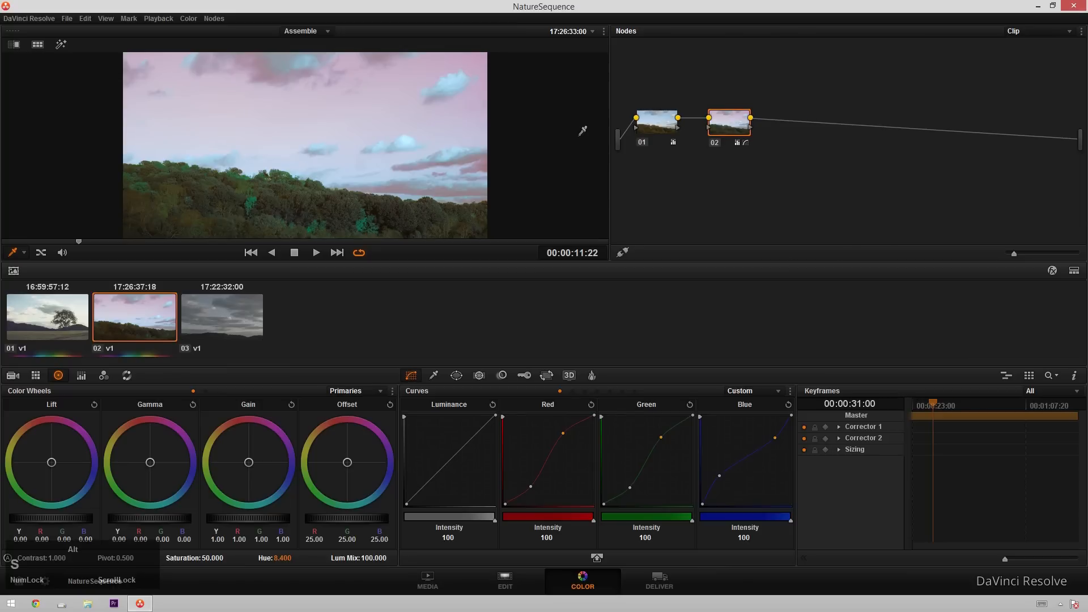
pyautogui.hotkey('alt', 's')
pyautogui.moveTo(726, 129); pyautogui.dragTo(714, 131)
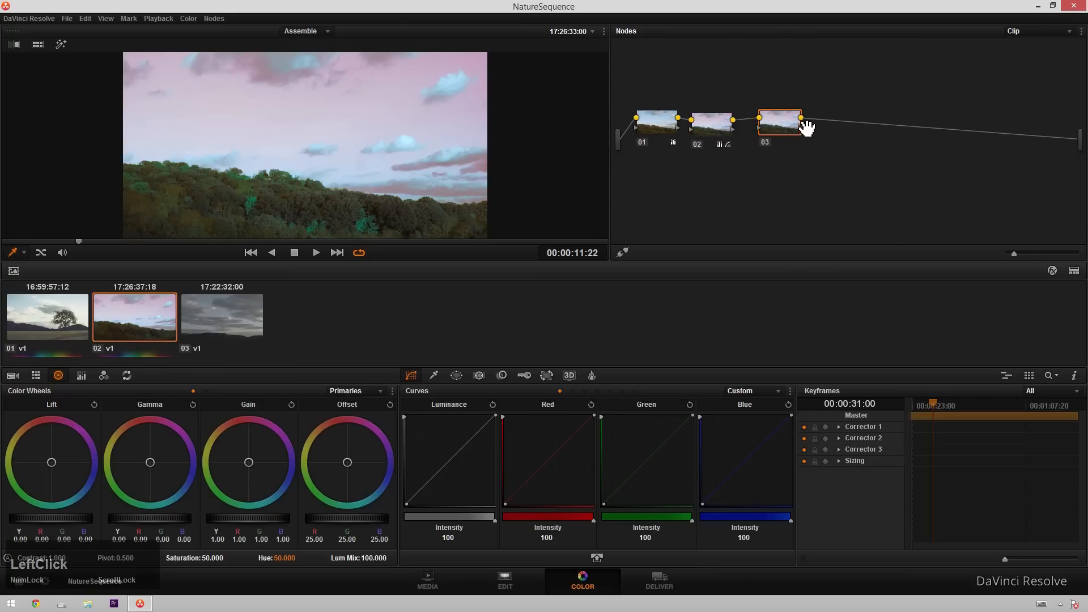
pyautogui.hotkey('alt', 'p')
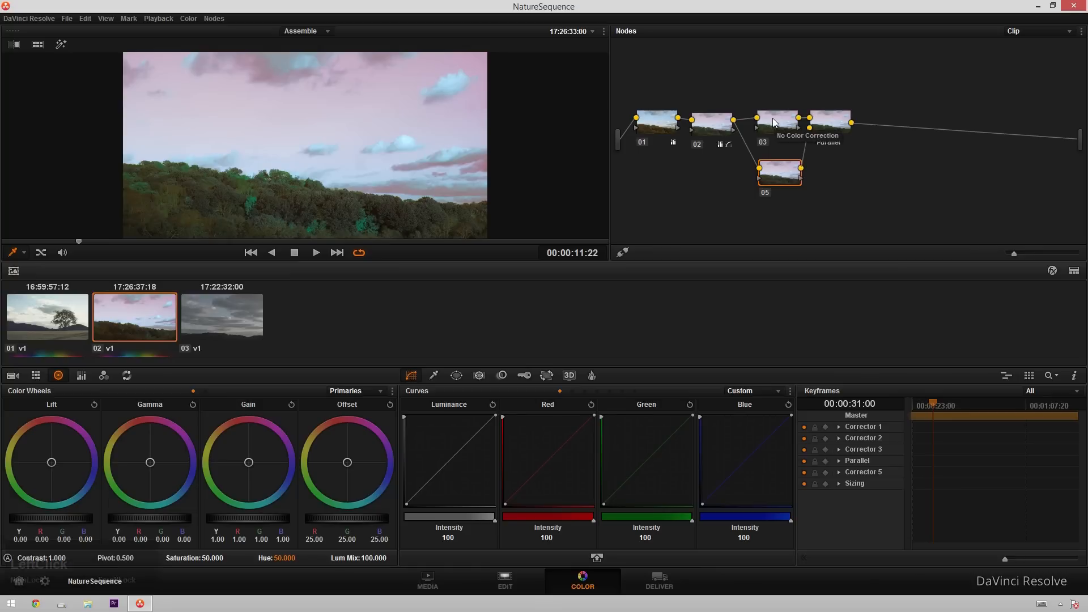
# On node 03, enable a gradient window and angle it across the sky.
pyautogui.click(774, 119)
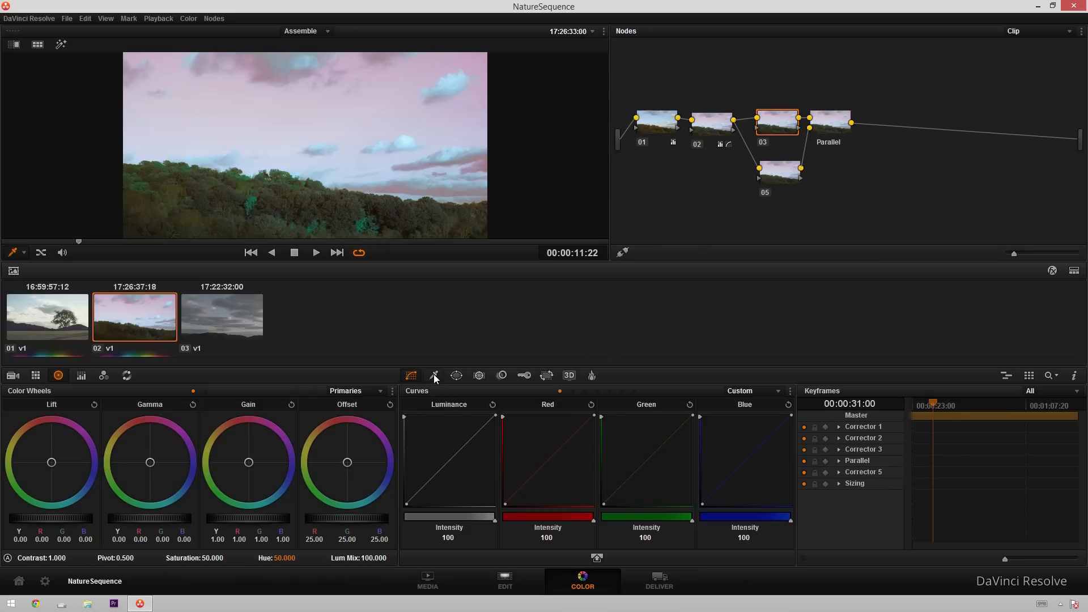
pyautogui.click(462, 374)
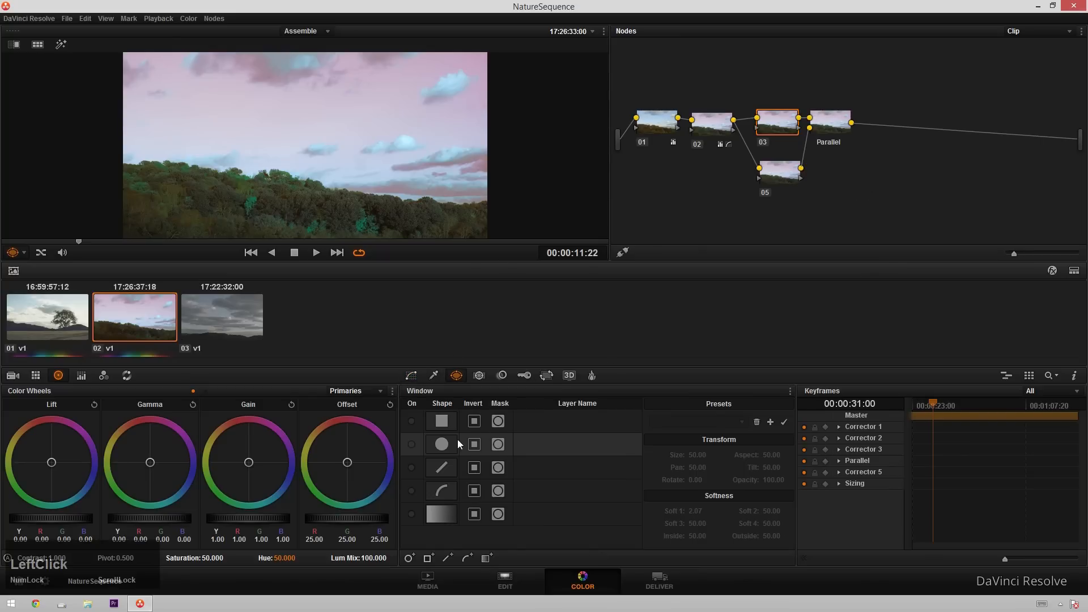
pyautogui.click(411, 514)
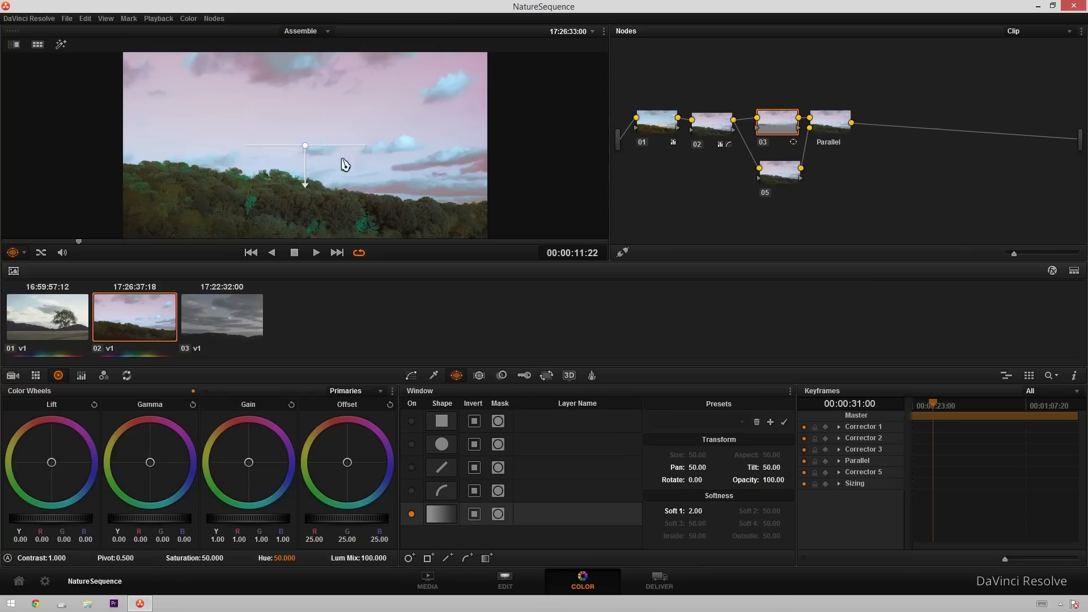
pyautogui.moveTo(306, 187); pyautogui.dragTo(290, 196)
pyautogui.moveTo(308, 152); pyautogui.dragTo(362, 78)
pyautogui.moveTo(348, 132); pyautogui.dragTo(332, 195)
# Lower lift and gamma and raise gain to 1.17 within node 03's gradient, then reposition the gradient.
pyautogui.moveTo(81, 512); pyautogui.dragTo(1, 508)
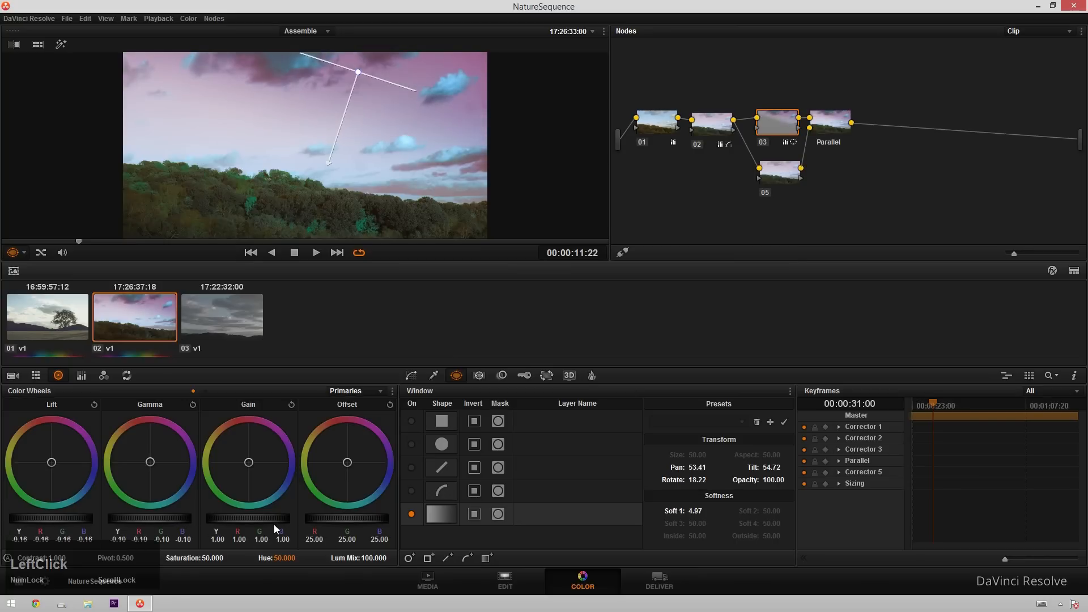
pyautogui.moveTo(374, 516); pyautogui.dragTo(177, 535)
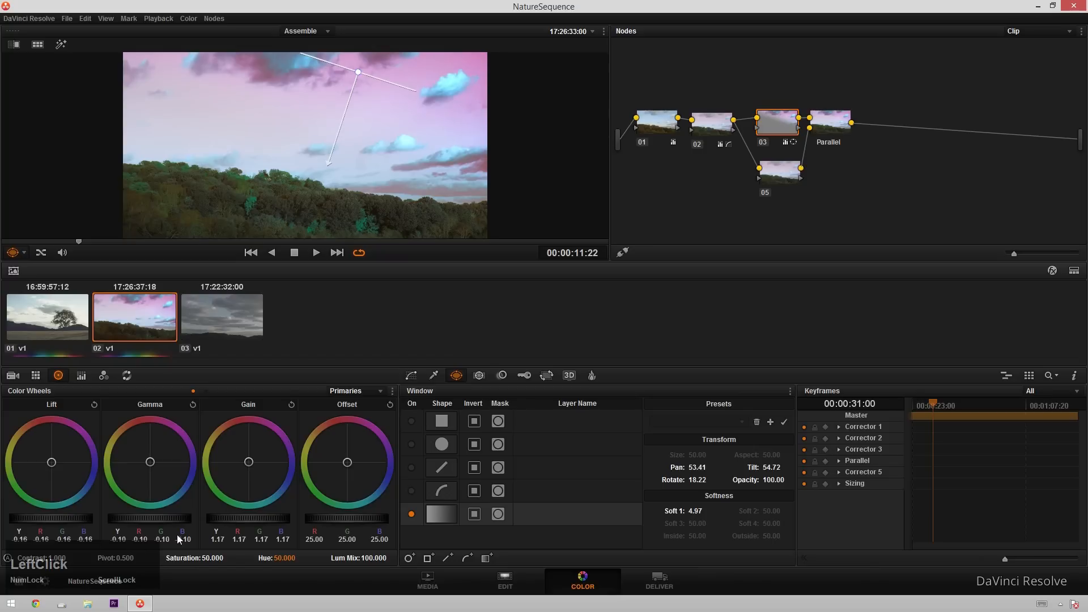
pyautogui.moveTo(69, 520); pyautogui.dragTo(11, 520)
pyautogui.moveTo(333, 168); pyautogui.dragTo(350, 213)
# On node 05, enable a circular window and stretch it over the lower-left hillside.
pyautogui.moveTo(775, 169); pyautogui.dragTo(781, 169)
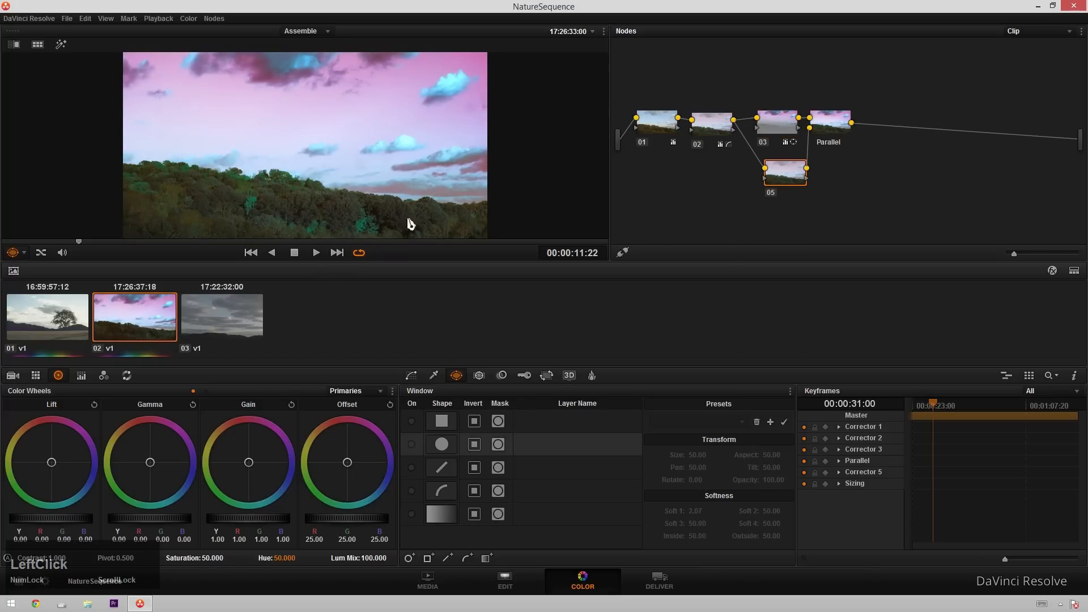
pyautogui.scroll(-2, 196, 212)
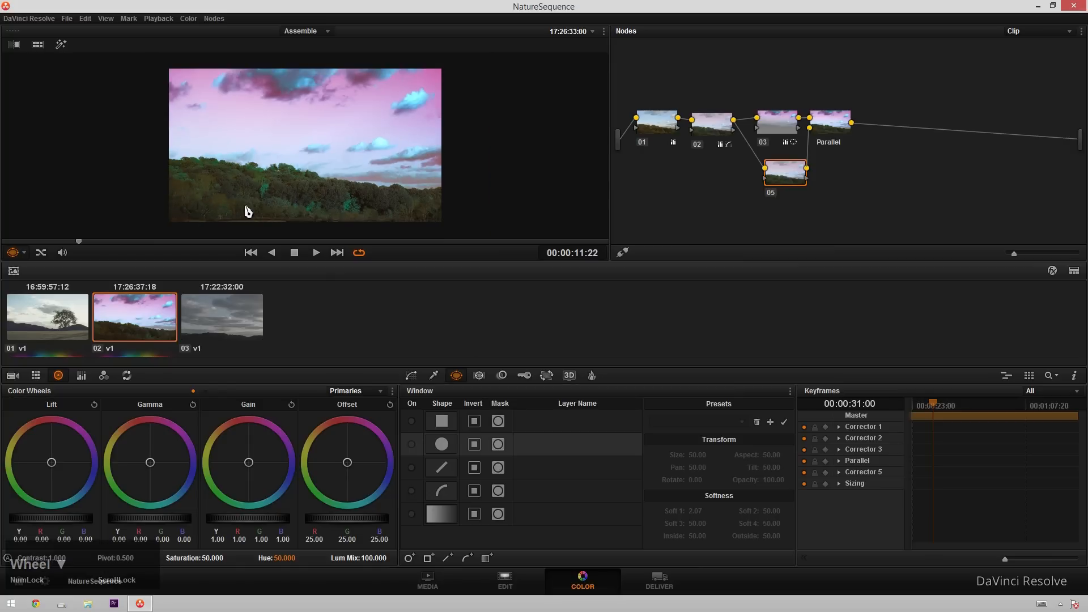
pyautogui.click(410, 444)
pyautogui.moveTo(299, 171); pyautogui.dragTo(221, 195)
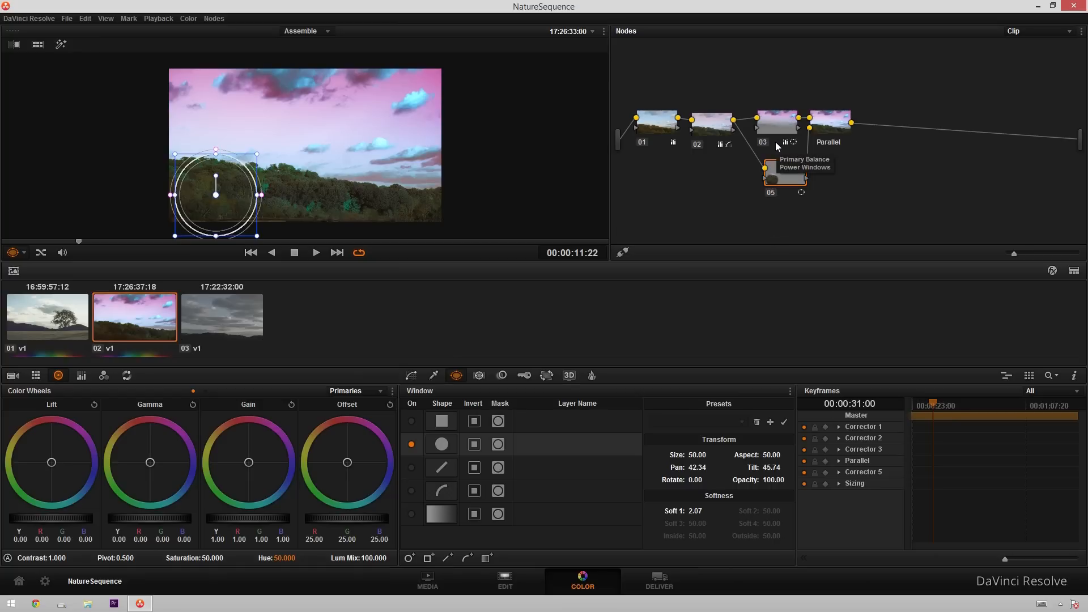
pyautogui.moveTo(258, 236); pyautogui.dragTo(282, 196)
pyautogui.moveTo(234, 197); pyautogui.dragTo(271, 221)
pyautogui.moveTo(244, 177); pyautogui.dragTo(247, 178)
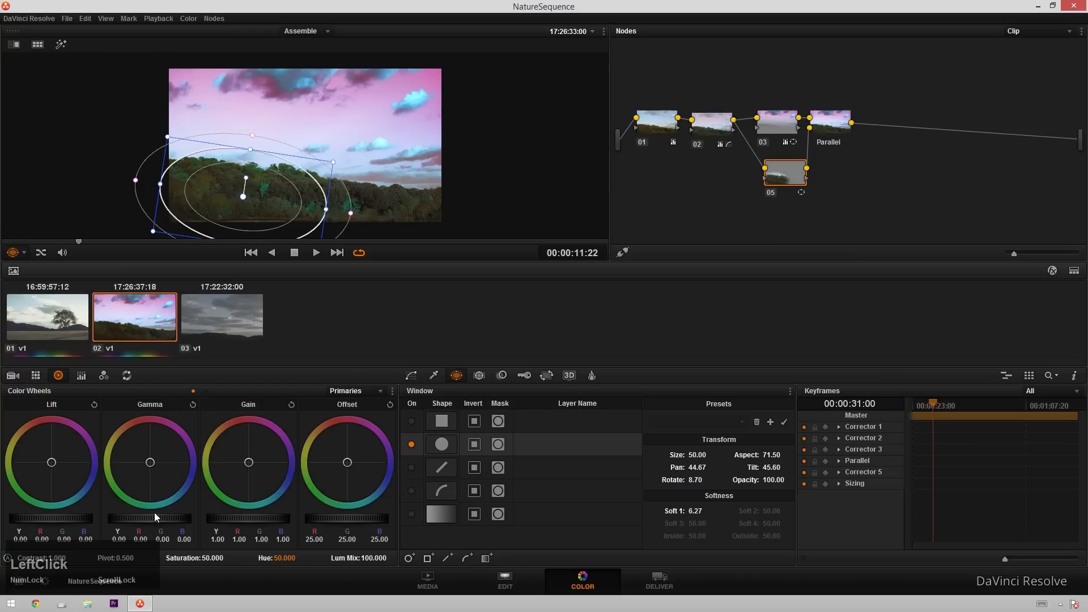
# Grade inside node 05's circle, setting gamma to 0.04 and gain to 1.02.
pyautogui.moveTo(154, 516); pyautogui.dragTo(2, 529)
pyautogui.moveTo(277, 518); pyautogui.dragTo(303, 516)
pyautogui.click(833, 140)
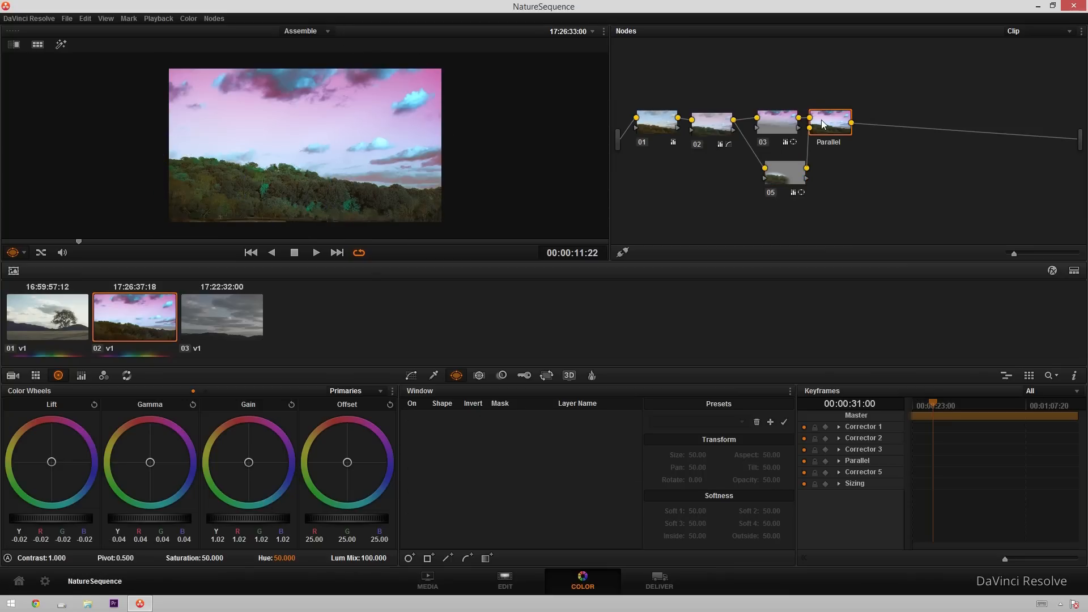
pyautogui.click(785, 170)
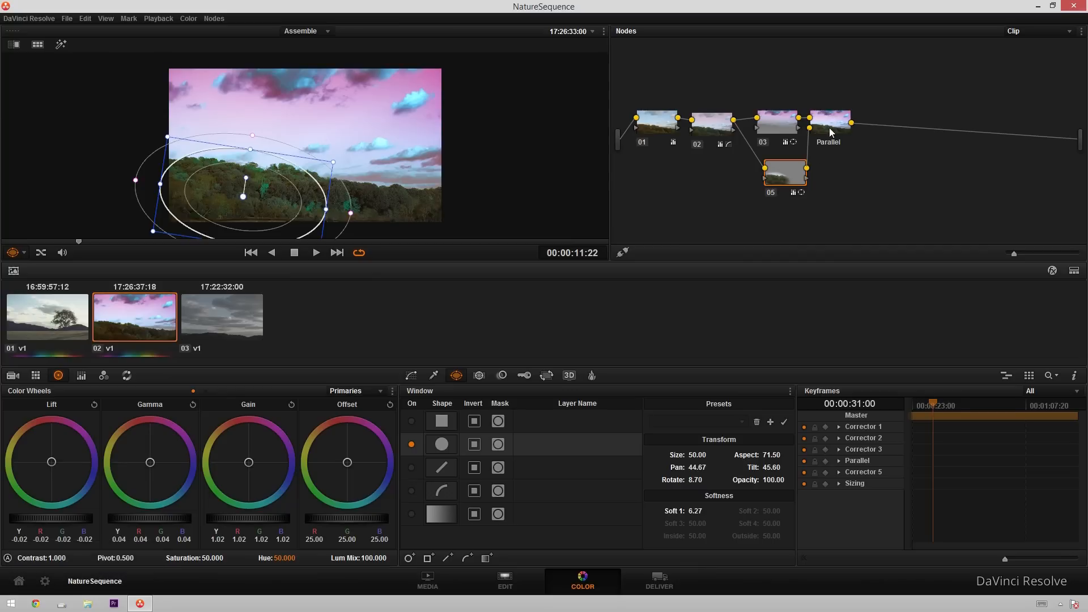
# Add a new corrector node and connect node 02's output into it.
pyautogui.rightClick(821, 227)
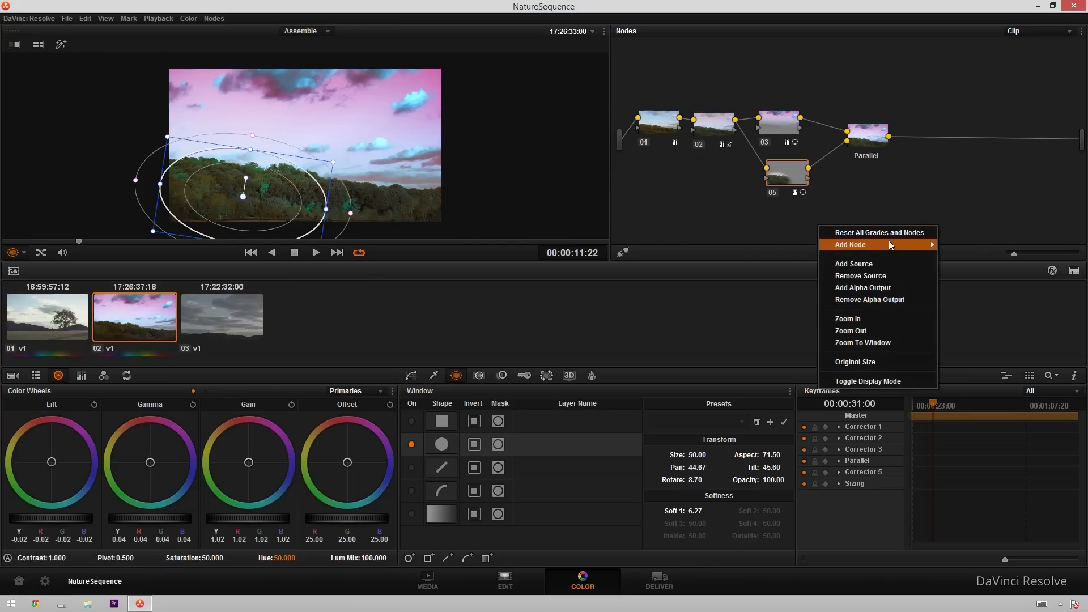
pyautogui.moveTo(888, 244)
pyautogui.click(951, 246)
pyautogui.moveTo(820, 226); pyautogui.dragTo(794, 226)
pyautogui.moveTo(735, 120); pyautogui.dragTo(775, 222)
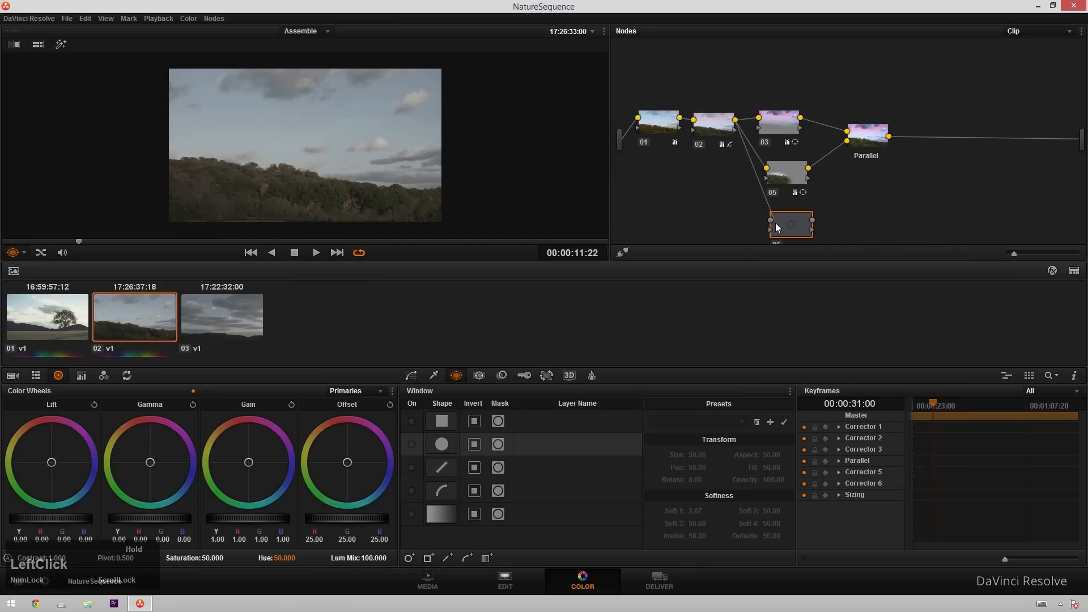
# Add an input to the Parallel mixer and connect node 06's output to it.
pyautogui.rightClick(854, 144)
pyautogui.click(885, 162)
pyautogui.moveTo(844, 149); pyautogui.dragTo(846, 143)
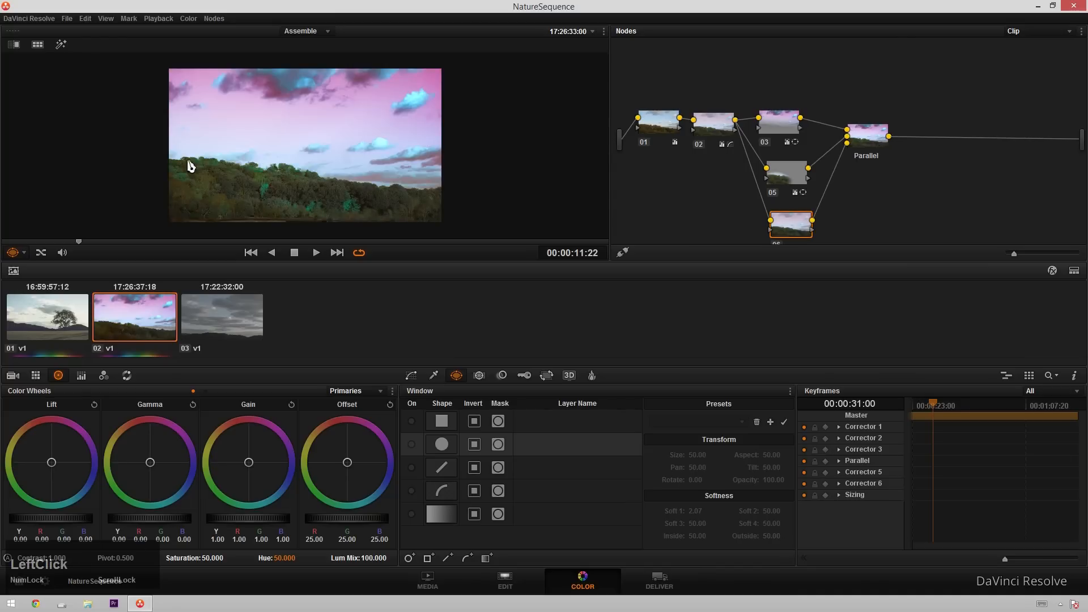
# On node 06, enable a linear window, place it over the image's right side and soften its edge.
pyautogui.click(417, 421)
pyautogui.moveTo(398, 107); pyautogui.dragTo(458, 258)
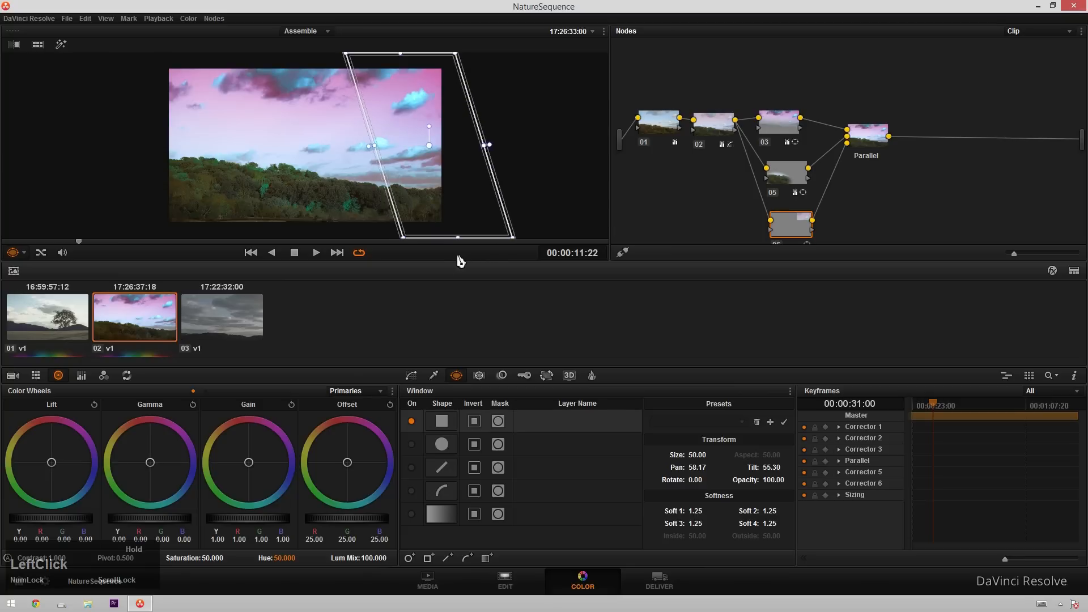
pyautogui.moveTo(366, 147); pyautogui.dragTo(333, 146)
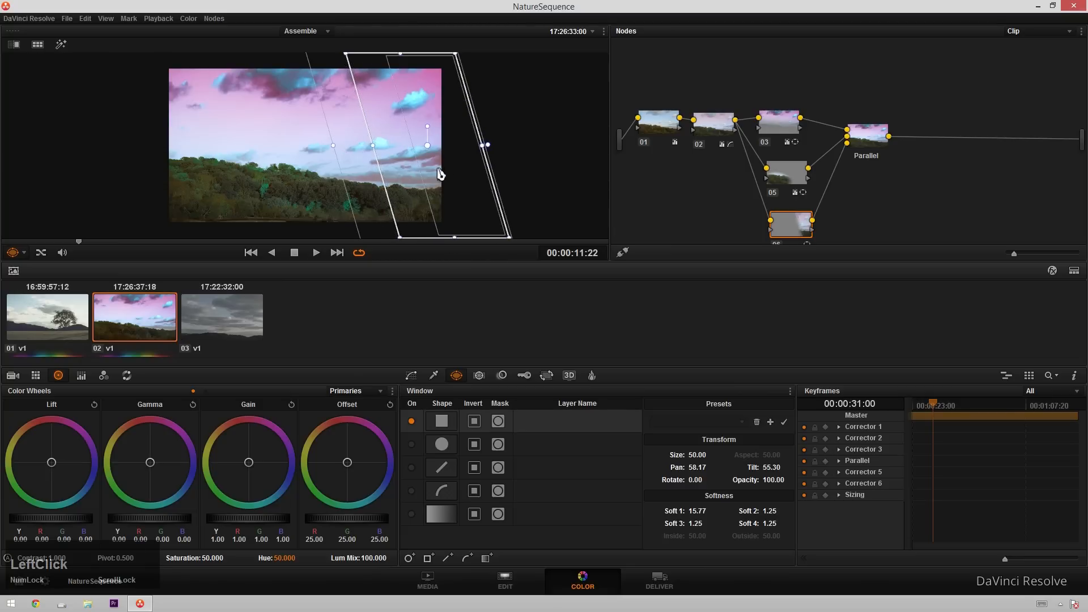
pyautogui.moveTo(440, 169); pyautogui.dragTo(432, 163)
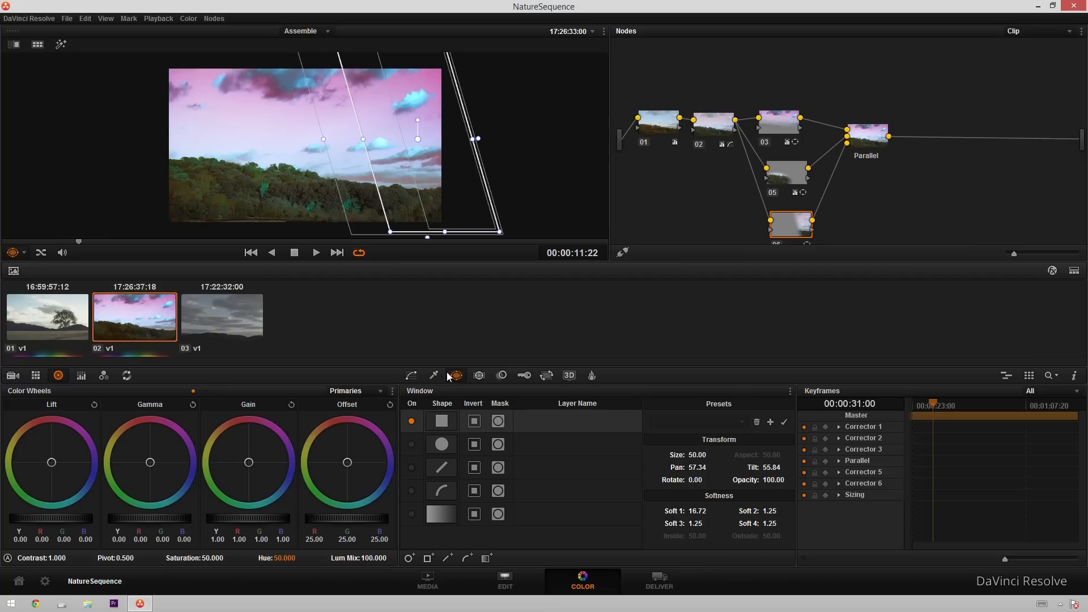
# Apply Blur to node 06's windowed area, raising the radius to about 0.83.
pyautogui.click(501, 376)
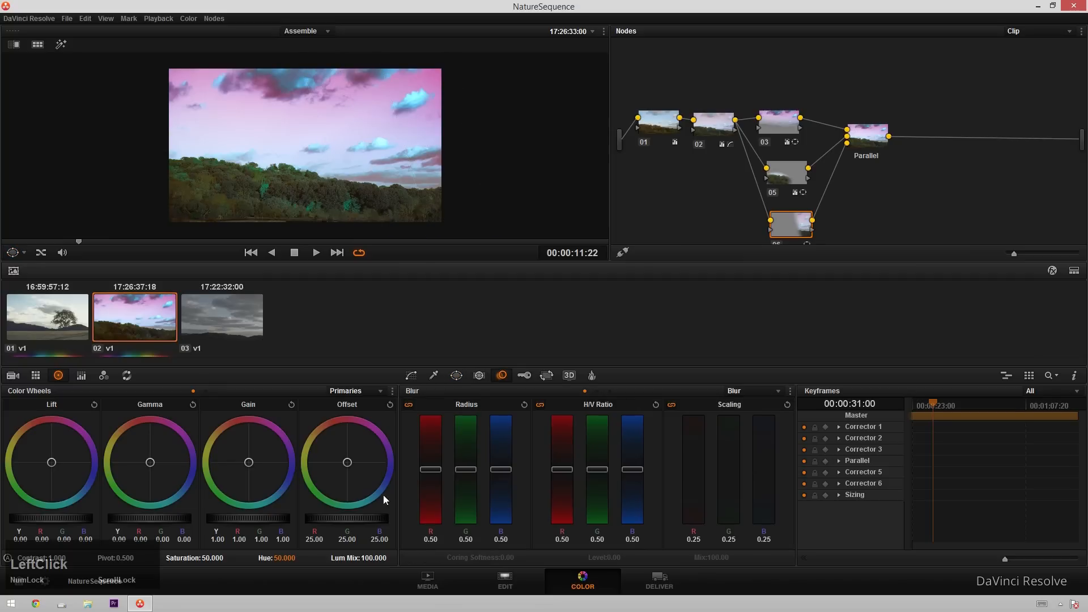
pyautogui.scroll(3, 466, 470)
pyautogui.scroll(2, 461, 459)
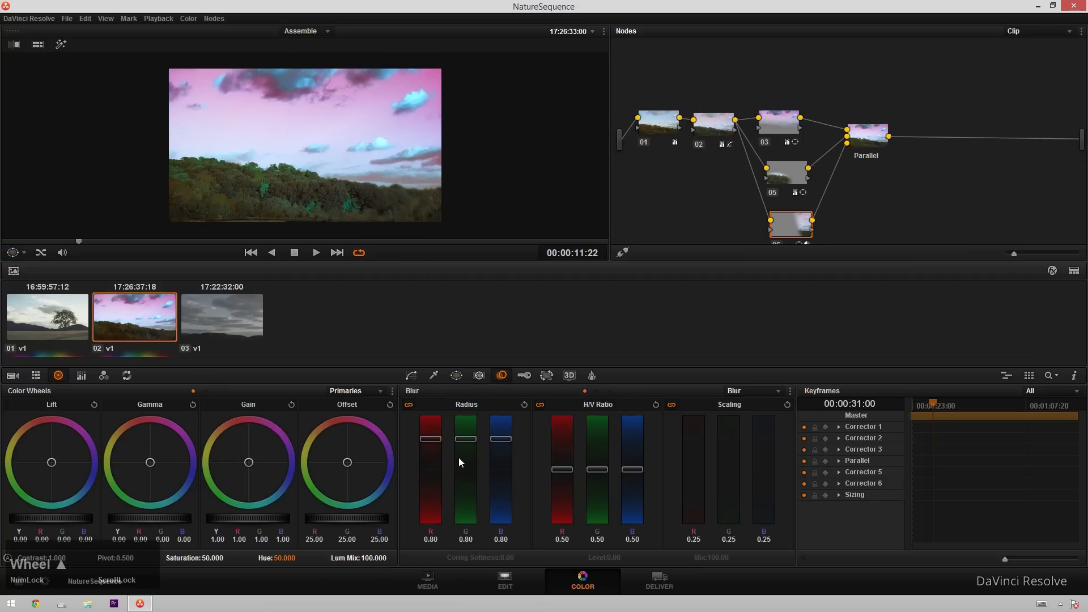
pyautogui.click(866, 136)
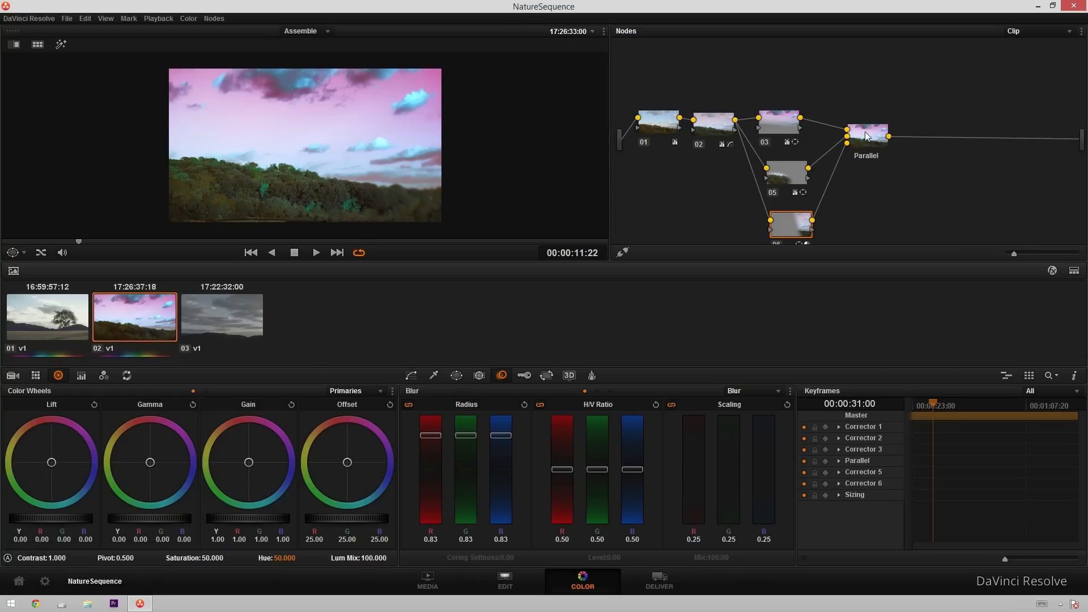
# On node 06, move the linear window toward the image's centre, set Soft 3 to 20.31 and invert the window.
pyautogui.click(795, 234)
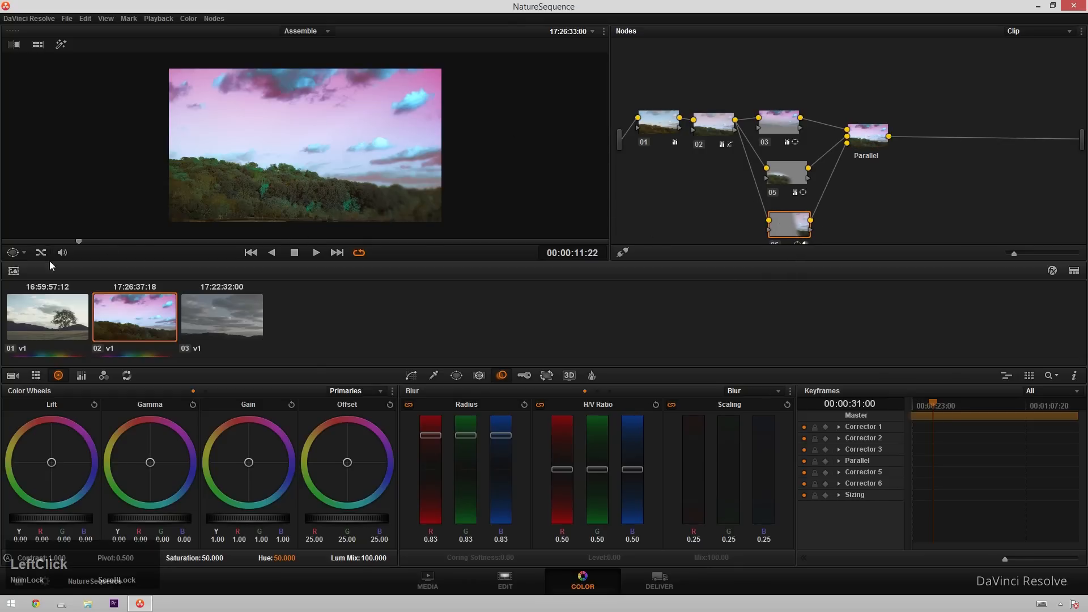
pyautogui.moveTo(364, 139); pyautogui.dragTo(213, 140)
pyautogui.moveTo(474, 139); pyautogui.dragTo(363, 152)
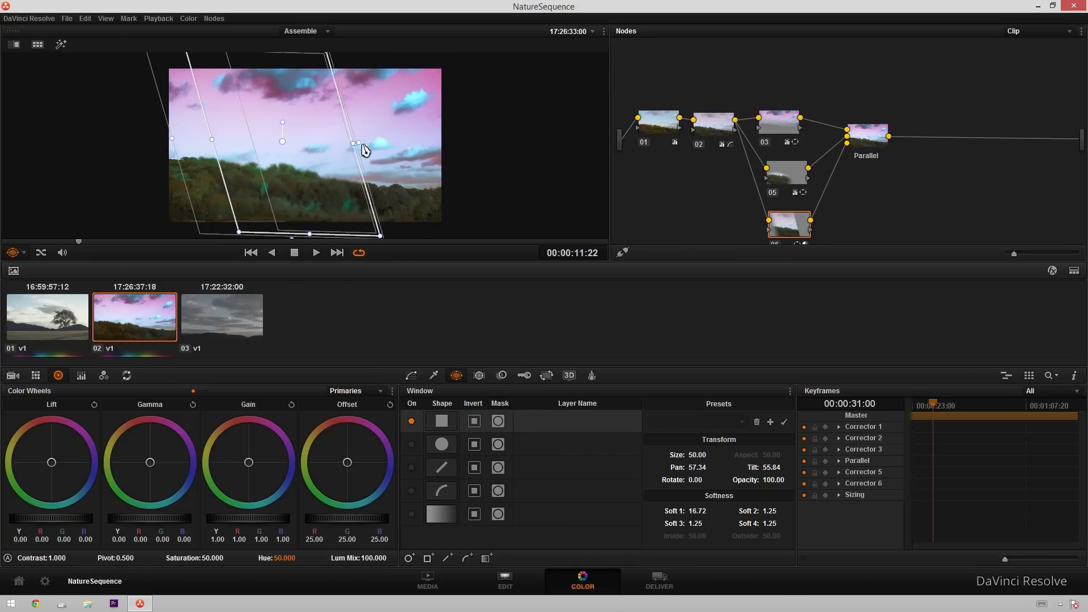
pyautogui.moveTo(363, 146); pyautogui.dragTo(384, 150)
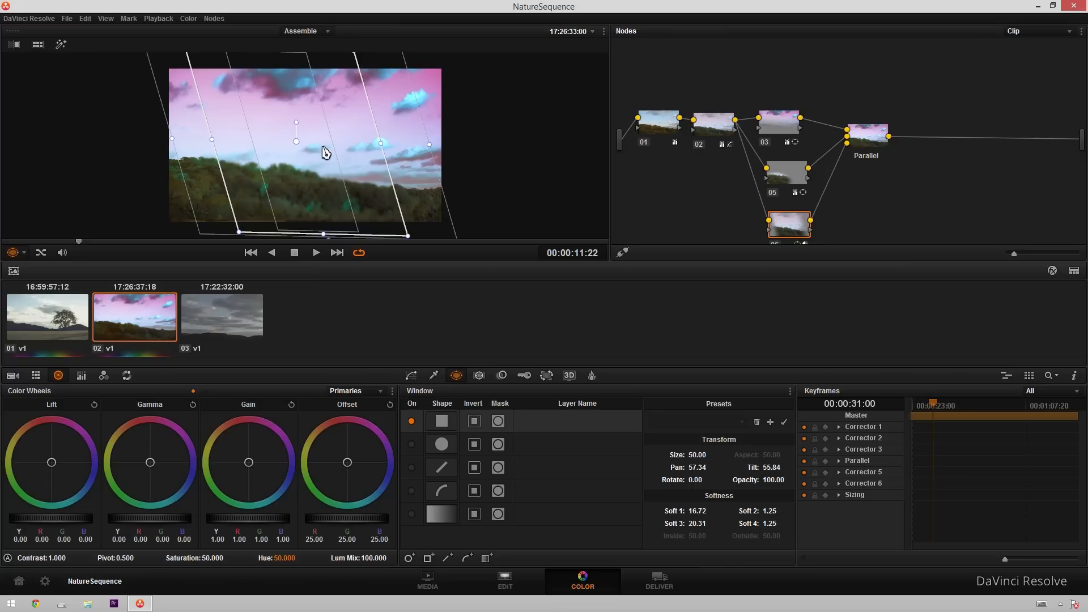
pyautogui.click(474, 422)
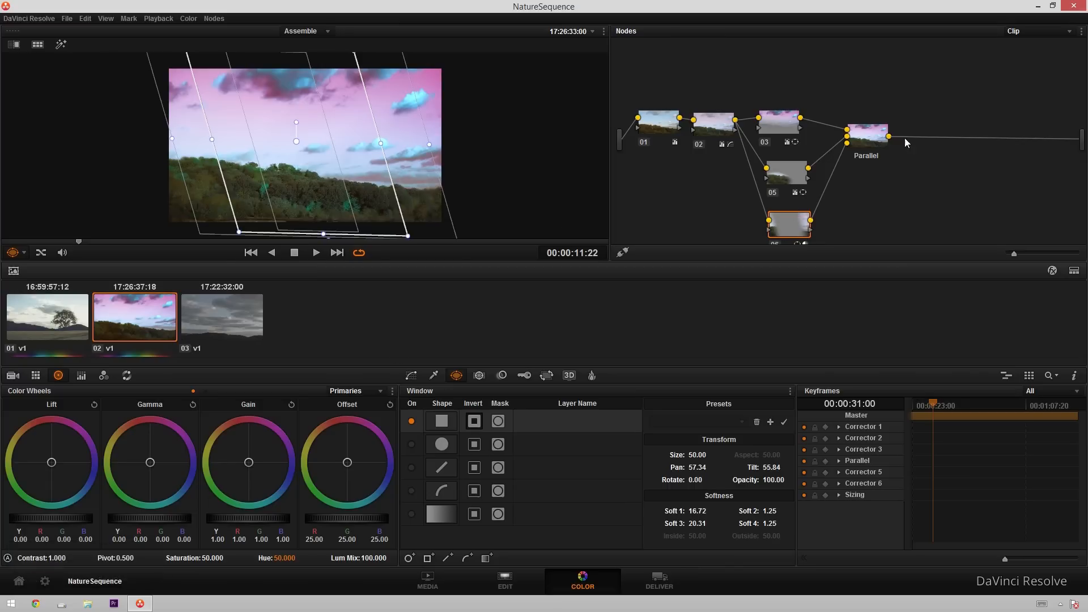
# Select the Parallel node and preview the result in the enlarged viewer.
pyautogui.click(876, 145)
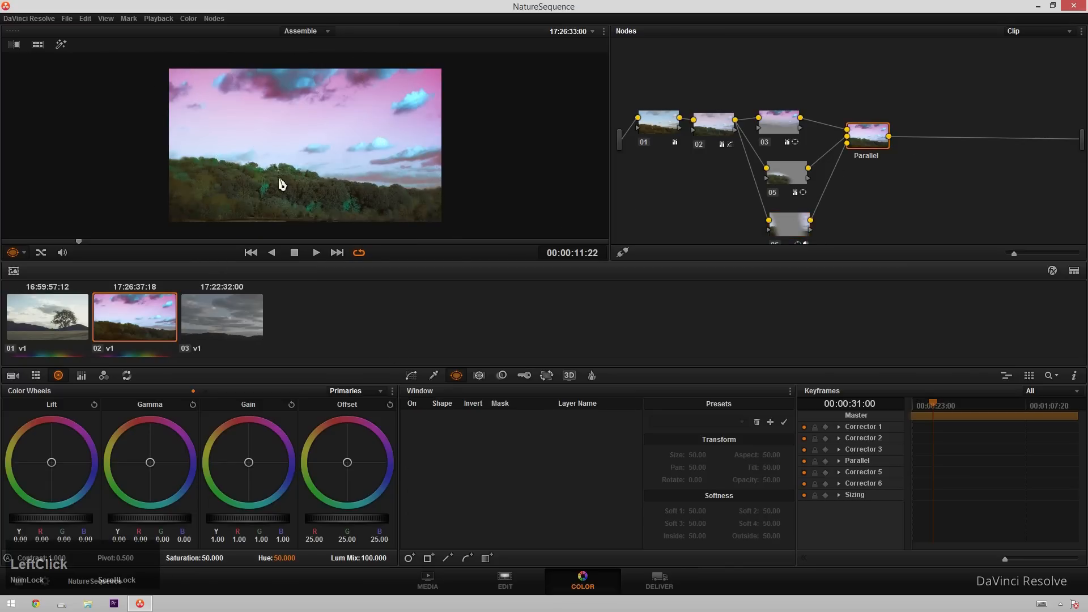
pyautogui.hotkey('alt', 'f')
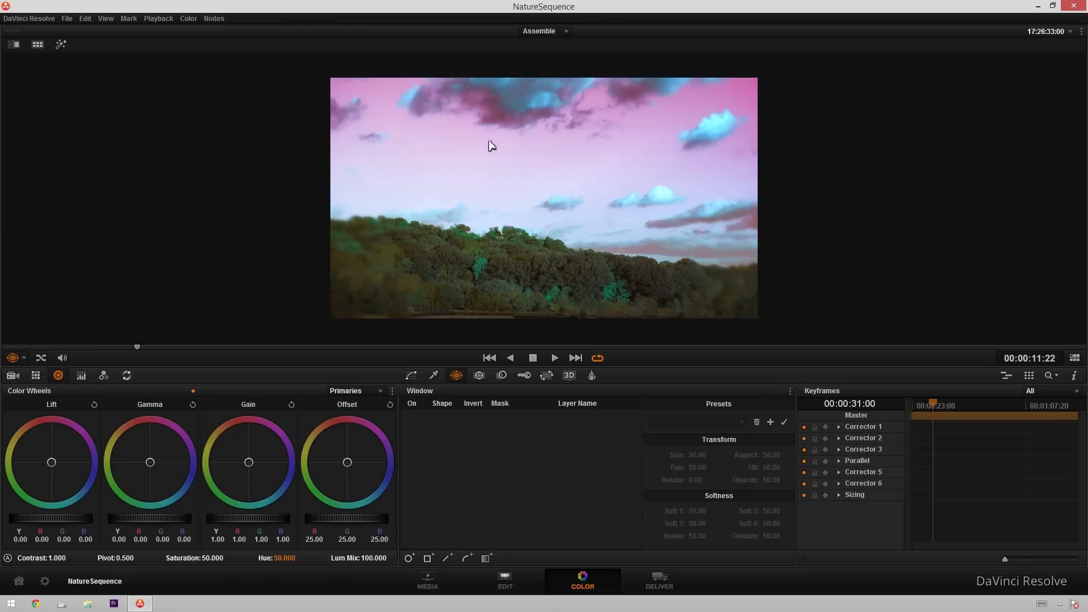
pyautogui.hotkey('alt', 'f')
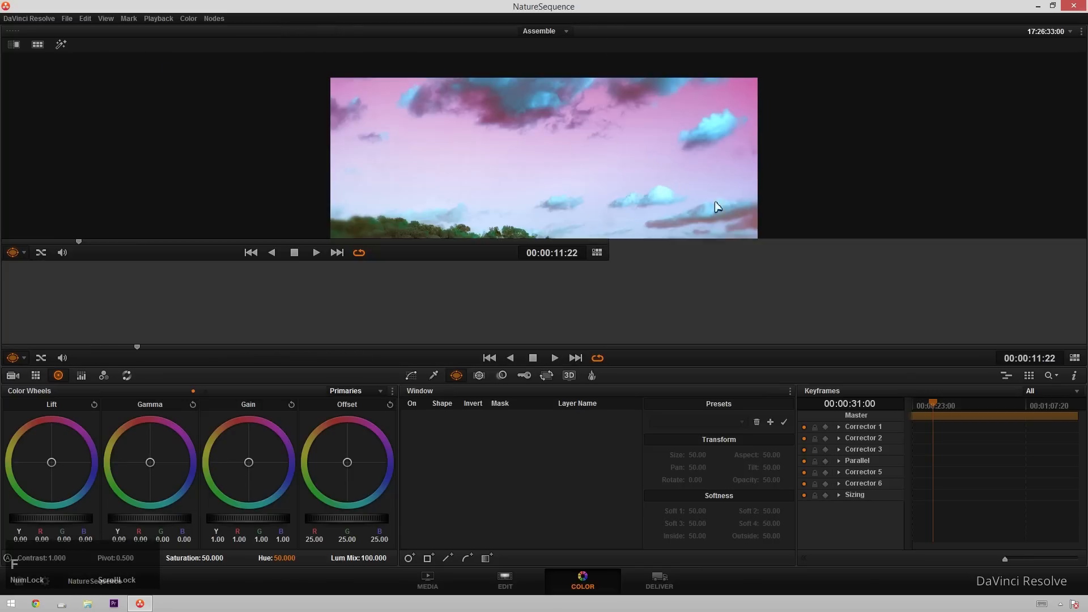
# On node 03, set gamma to -0.09, gain to 1.27 and saturation to 50.80, and slightly rotate its gradient window.
pyautogui.click(779, 122)
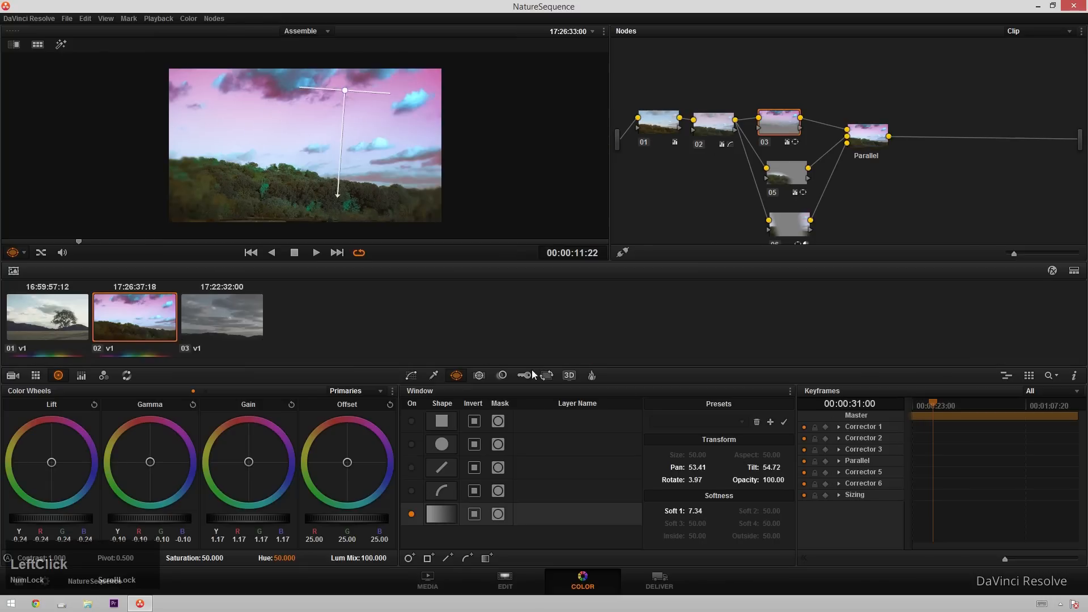
pyautogui.moveTo(150, 517)
pyautogui.mouseDown()
pyautogui.moveTo(391, 519)
pyautogui.moveTo(161, 530)
pyautogui.mouseUp()
pyautogui.moveTo(238, 522); pyautogui.dragTo(280, 522)
pyautogui.moveTo(213, 558)
pyautogui.mouseDown()
pyautogui.moveTo(229, 558)
pyautogui.moveTo(219, 557)
pyautogui.mouseUp()
pyautogui.moveTo(339, 196)
pyautogui.mouseDown()
pyautogui.moveTo(342, 218)
pyautogui.moveTo(341, 201)
pyautogui.mouseUp()
# Enlarge the viewer and play back the clip to review the grade.
pyautogui.hotkey('alt', 'f')
pyautogui.press('space')
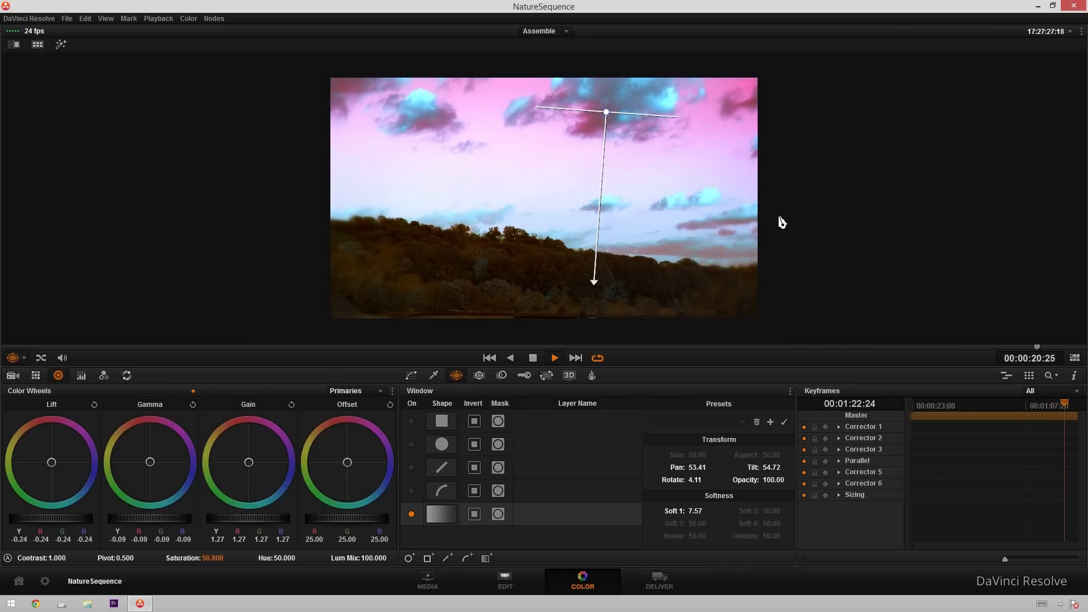
pyautogui.press('space')
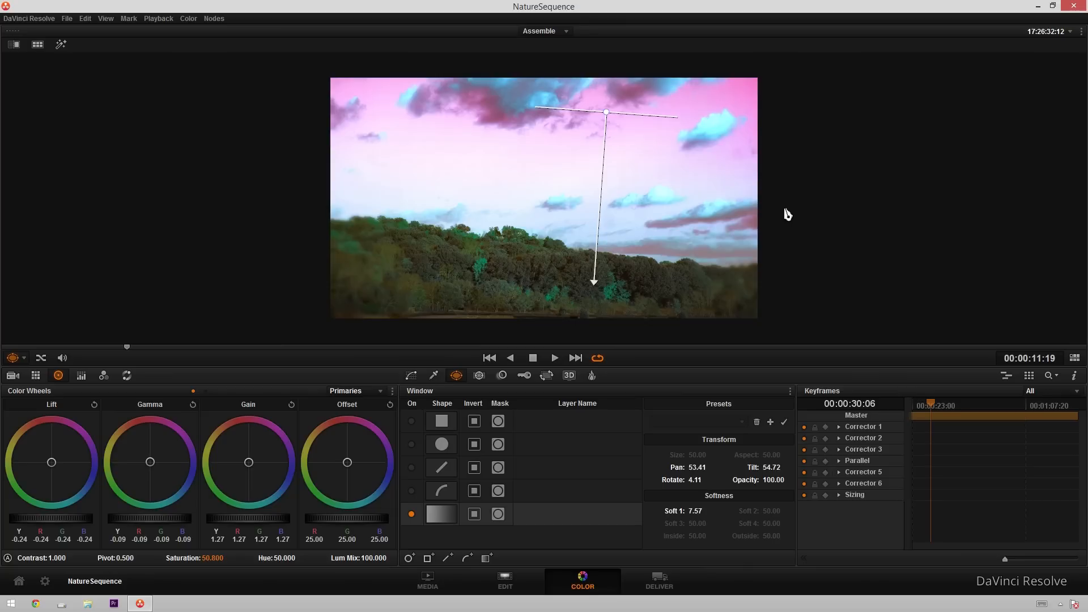